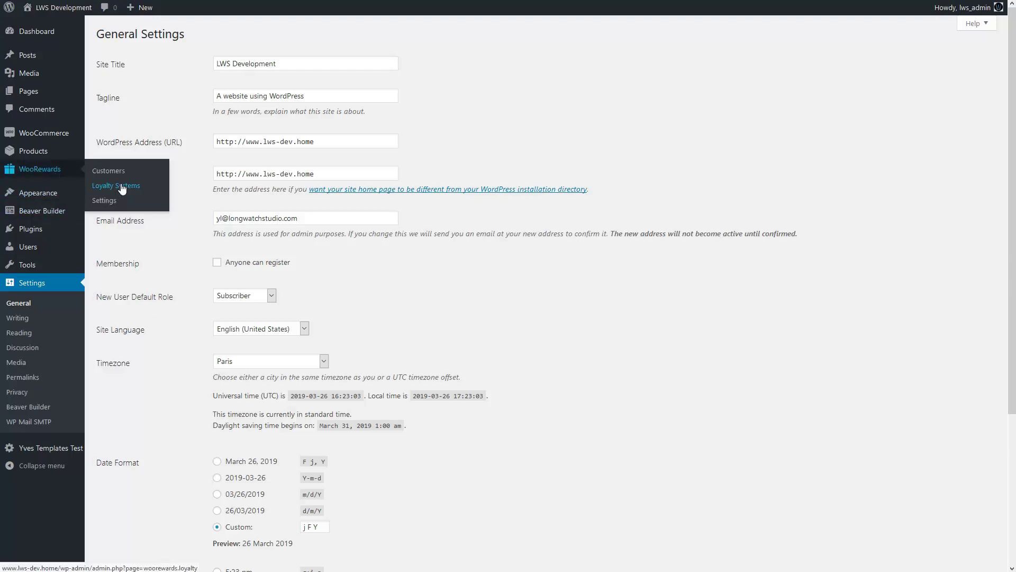
Go to the WooRewards Loyalty Systems list from the admin sidebar.
{"action": "left_click", "coordinate": [123, 188]}
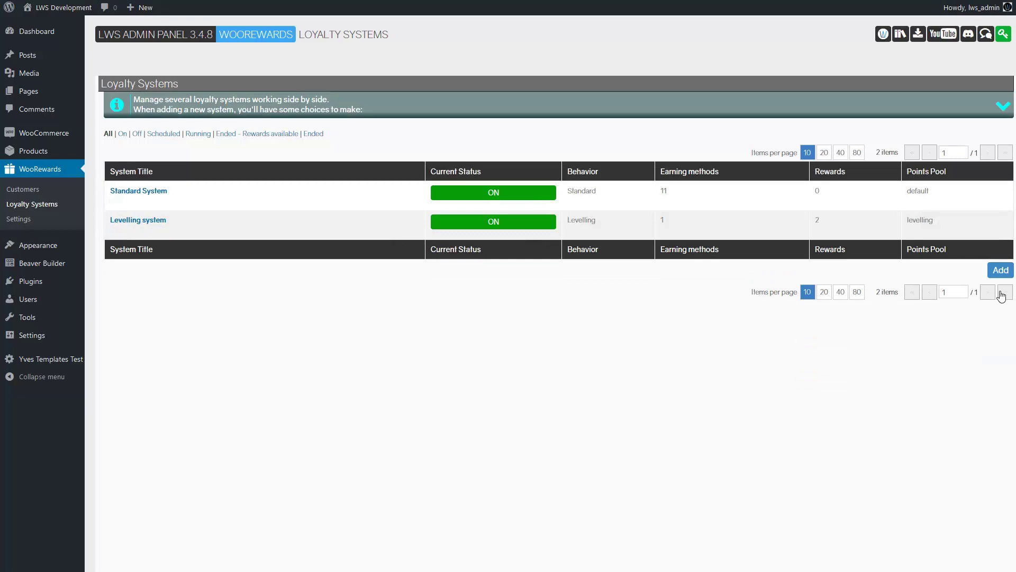
Start a new loyalty system titled 'Standard Loyalty' keeping the Standard points behaviour.
{"action": "left_click", "coordinate": [1001, 271]}
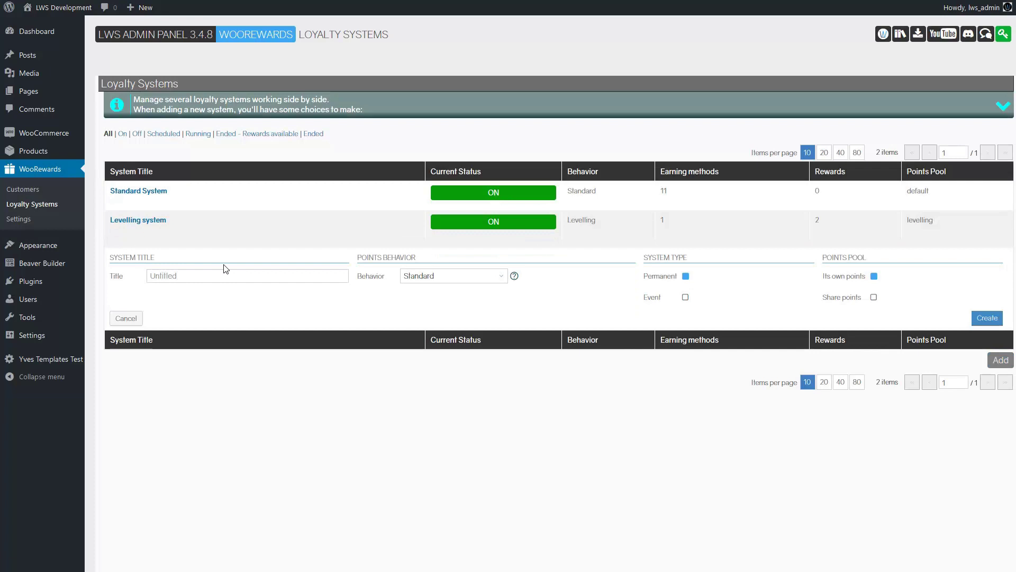
{"action": "left_click", "coordinate": [215, 274]}
{"action": "type", "text": "St"}
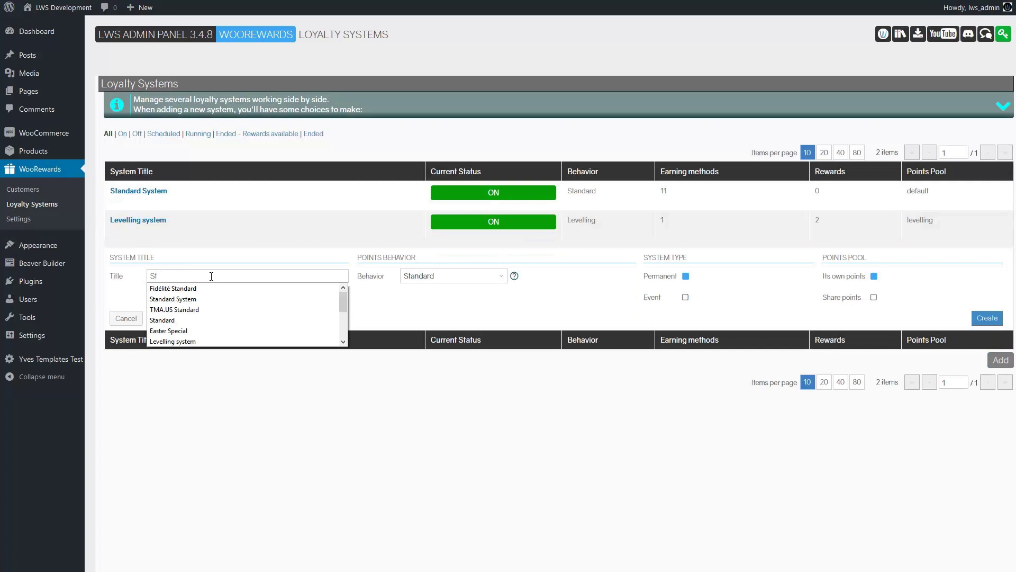
{"action": "type", "text": "andar"}
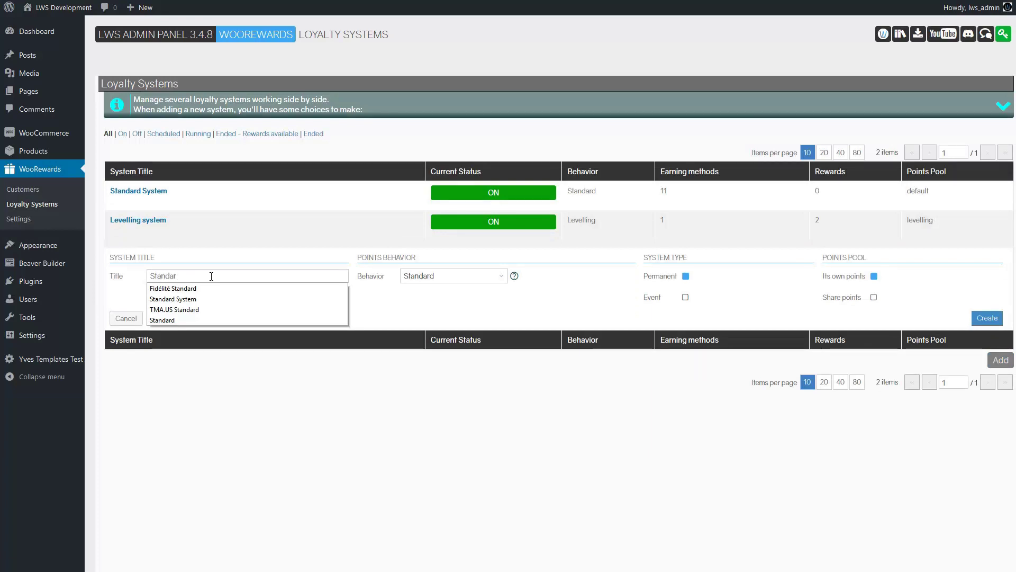
{"action": "type", "text": "d Loya"}
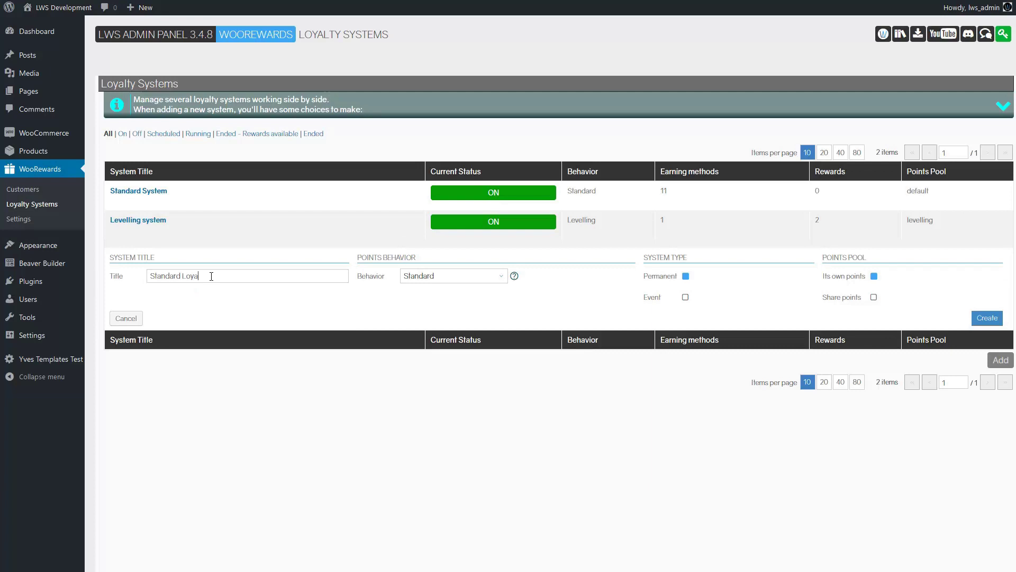
{"action": "type", "text": "lty"}
{"action": "left_click", "coordinate": [500, 275]}
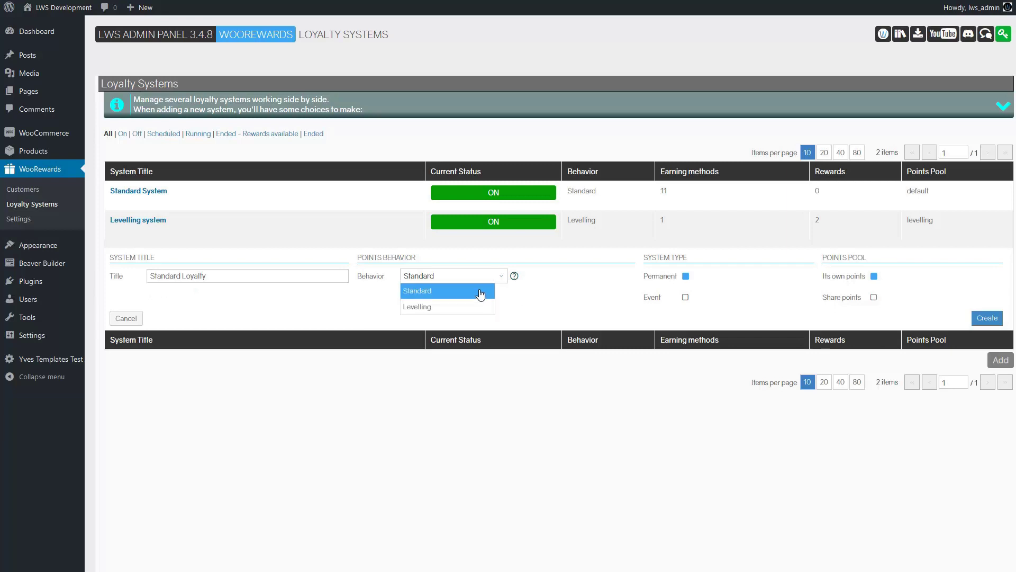
{"action": "left_click", "coordinate": [480, 292]}
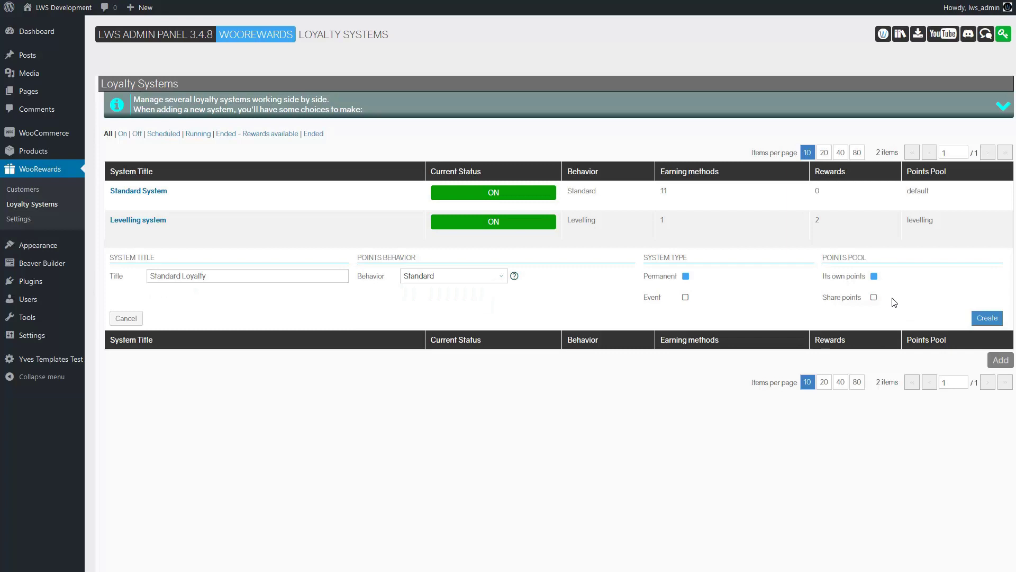
Create the Standard Loyalty system so its settings page loads.
{"action": "left_click", "coordinate": [987, 318]}
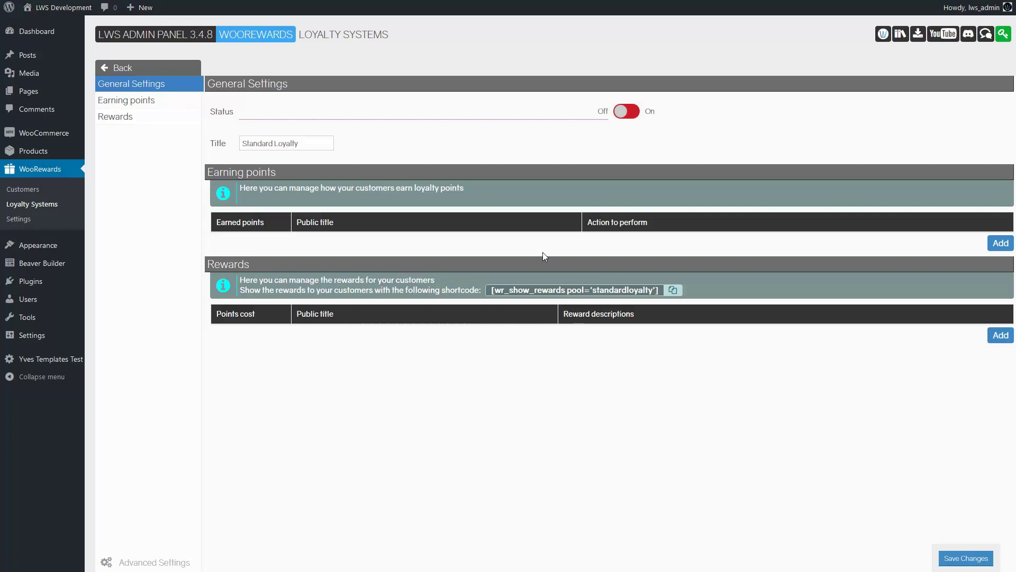
Add a Spend money earning method giving 2 points per $5 spent.
{"action": "left_click", "coordinate": [999, 244]}
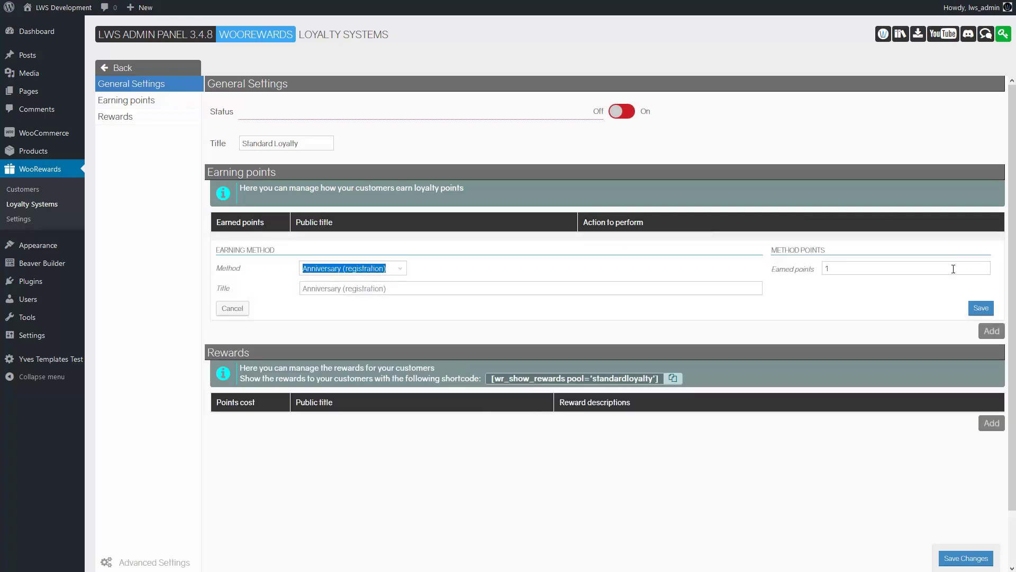
{"action": "left_click", "coordinate": [399, 268]}
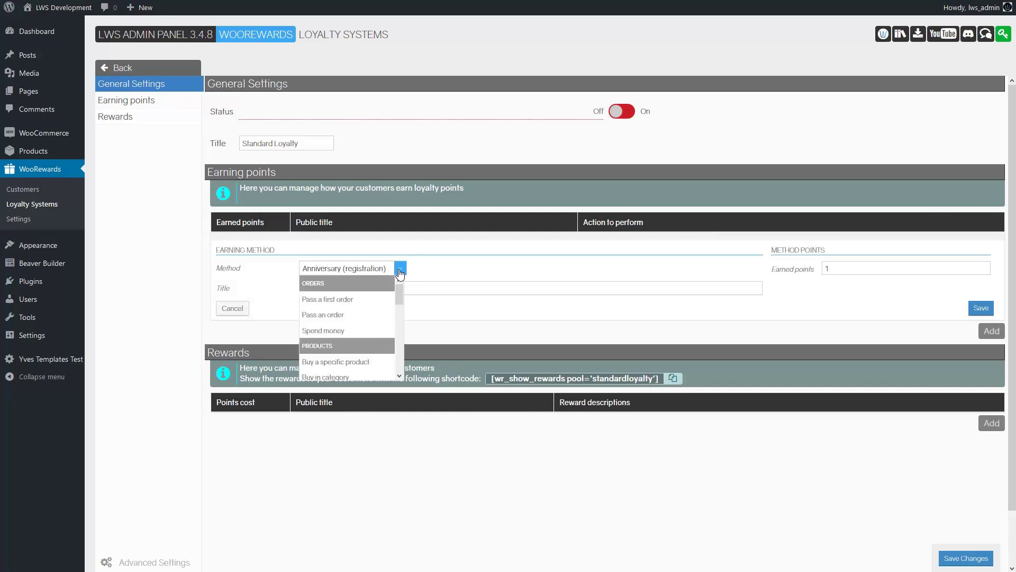
{"action": "left_click", "coordinate": [342, 330]}
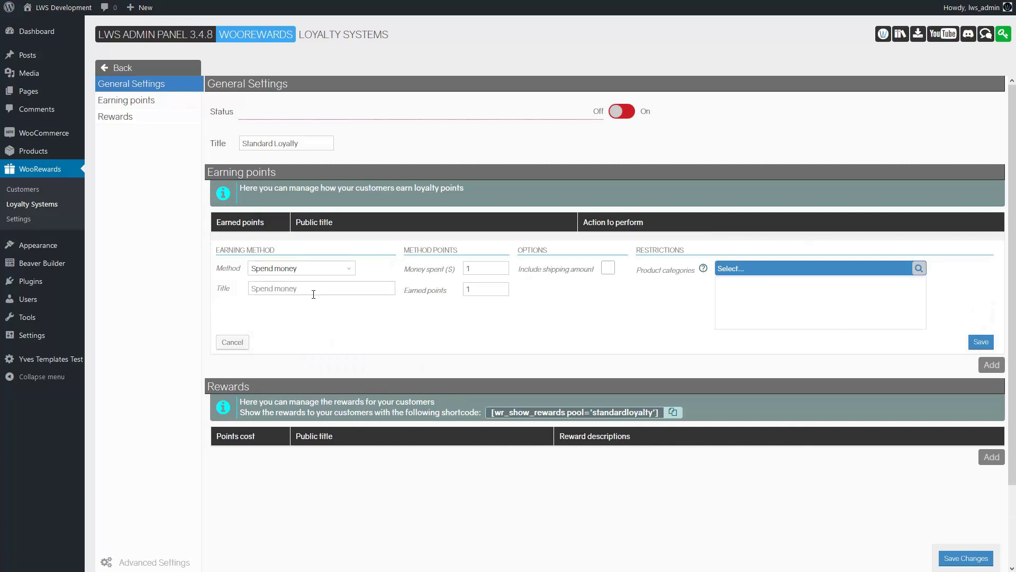
{"action": "double_click", "coordinate": [468, 269]}
{"action": "type", "text": "5"}
{"action": "double_click", "coordinate": [470, 289]}
{"action": "type", "text": "2"}
Restrict that method to the Music product category and save it.
{"action": "left_click", "coordinate": [807, 268]}
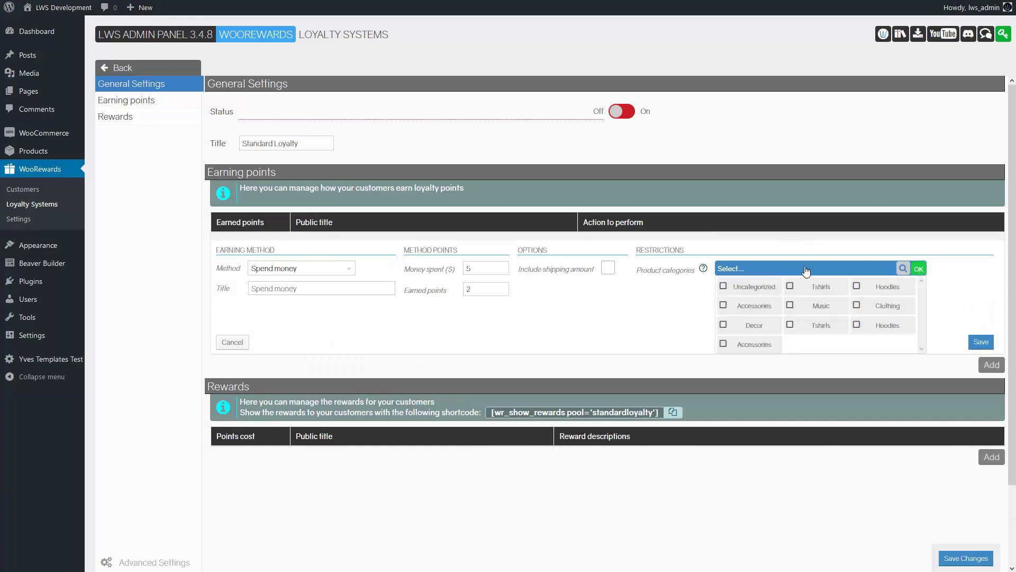
{"action": "left_click", "coordinate": [790, 306]}
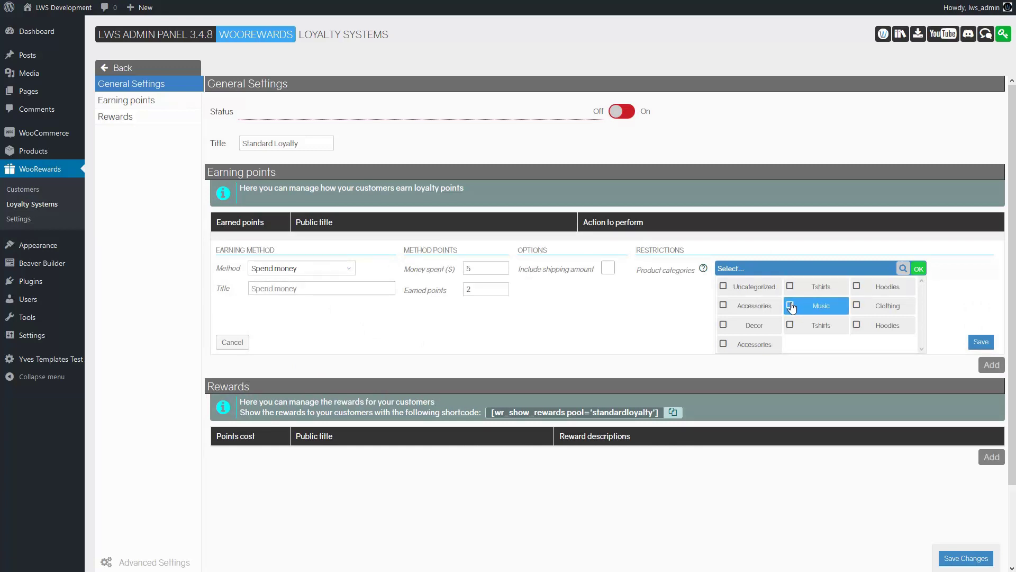
{"action": "left_click", "coordinate": [918, 269]}
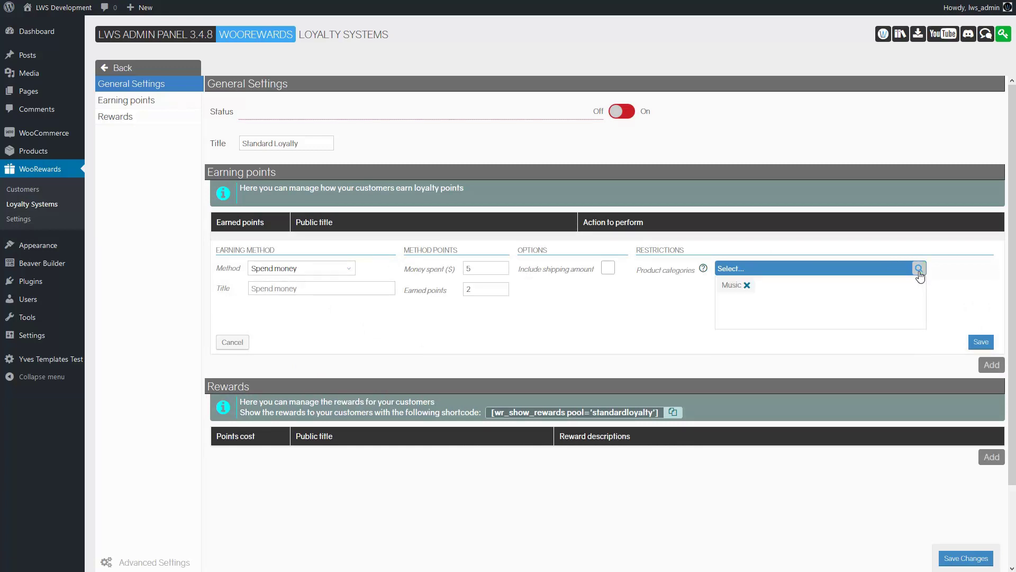
{"action": "left_click", "coordinate": [977, 343]}
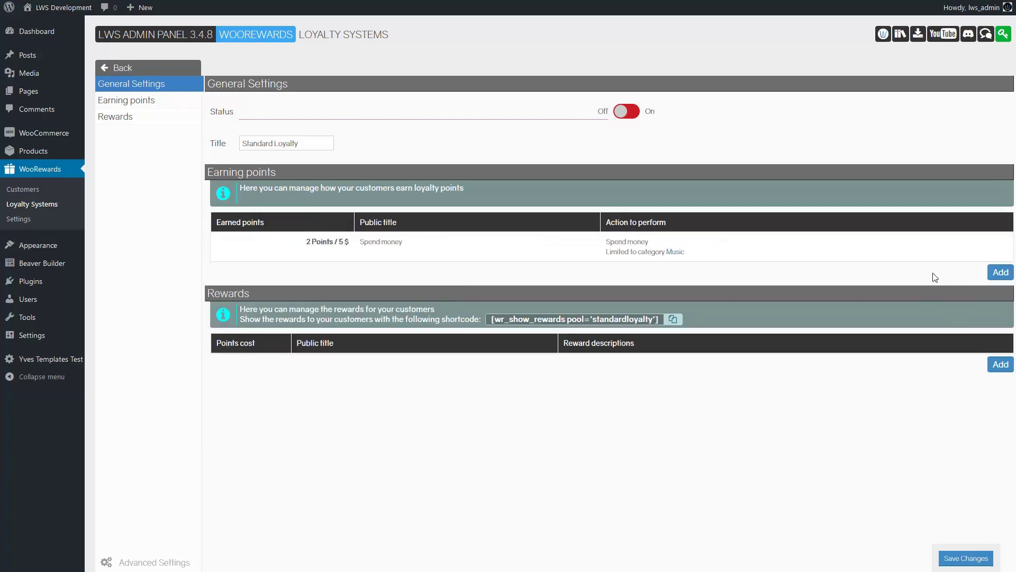
Add and save a Product review earning method worth 2 points.
{"action": "left_click", "coordinate": [999, 273]}
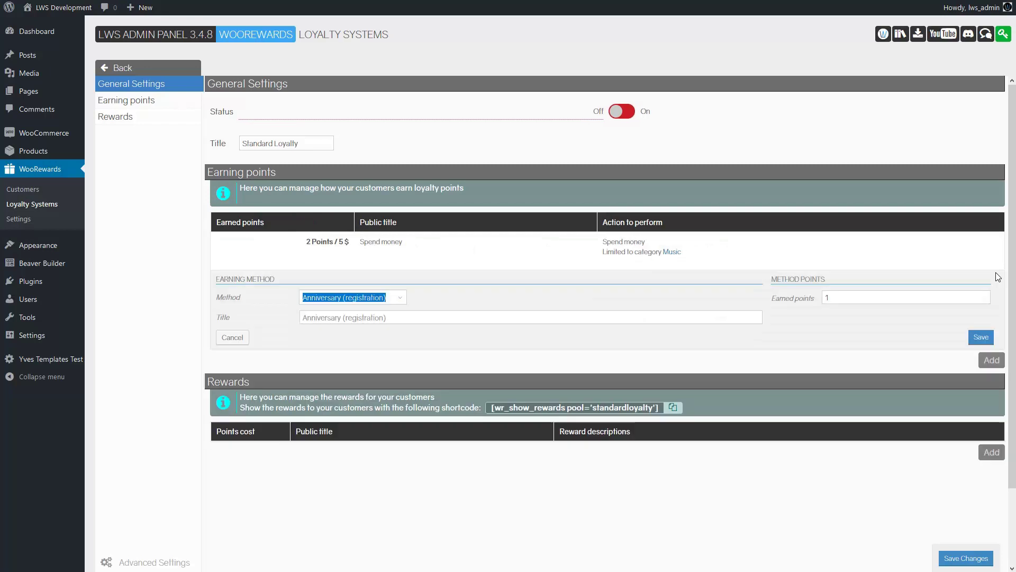
{"action": "left_click", "coordinate": [399, 298]}
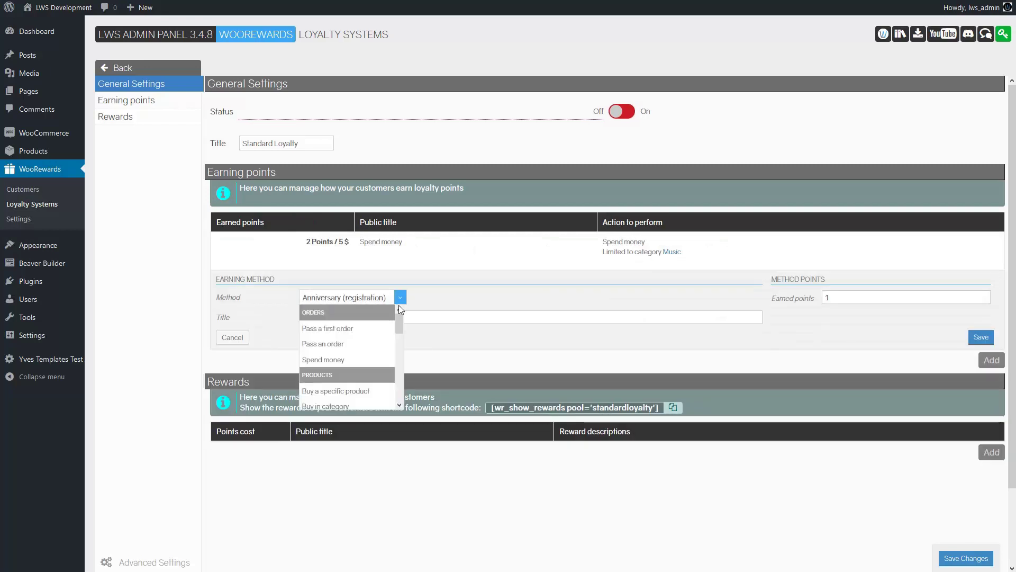
{"action": "scroll", "coordinate": [377, 343], "scroll_direction": "down", "scroll_amount": 3}
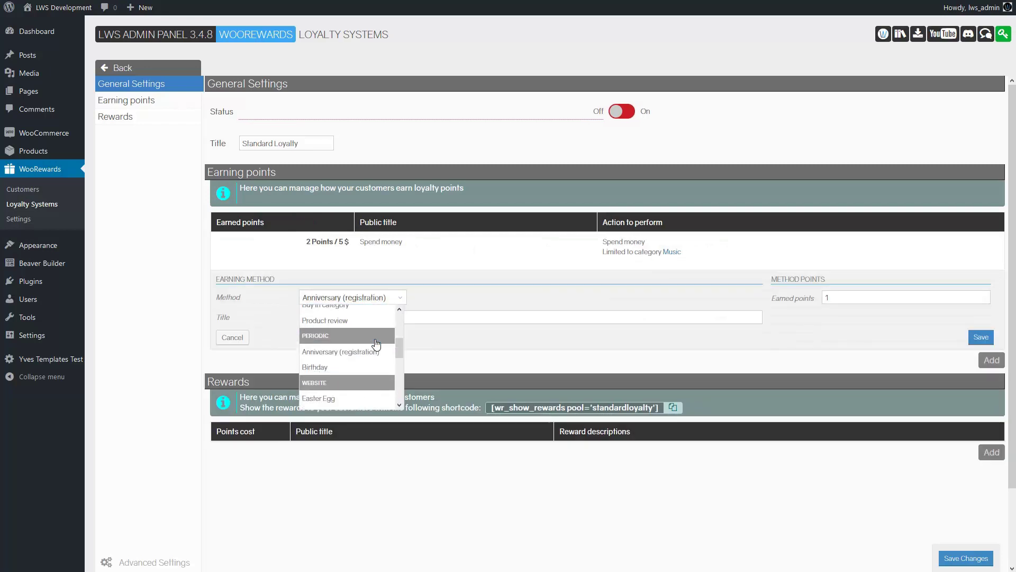
{"action": "left_click", "coordinate": [325, 321]}
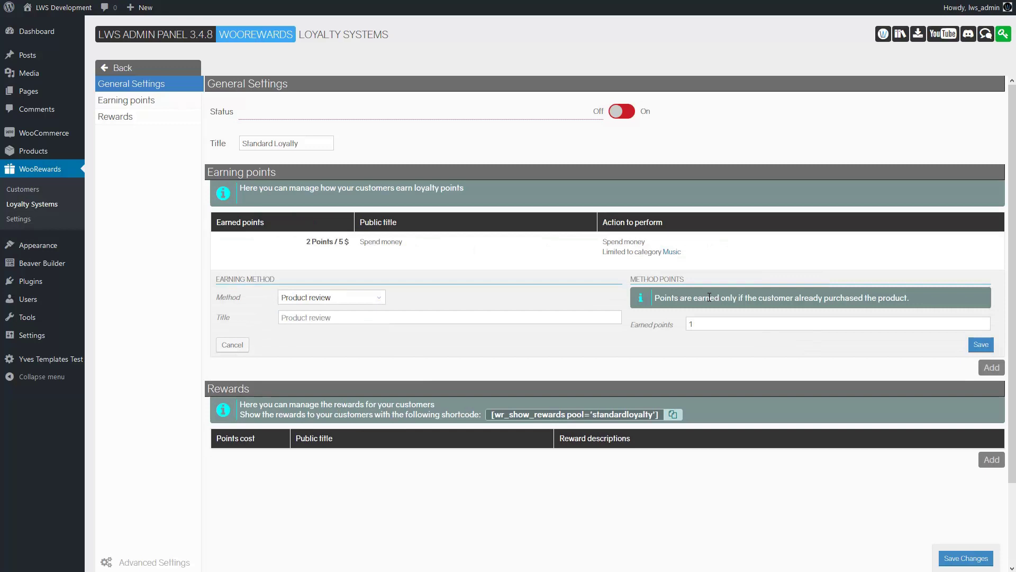
{"action": "double_click", "coordinate": [702, 323]}
{"action": "type", "text": "2"}
{"action": "left_click", "coordinate": [982, 344]}
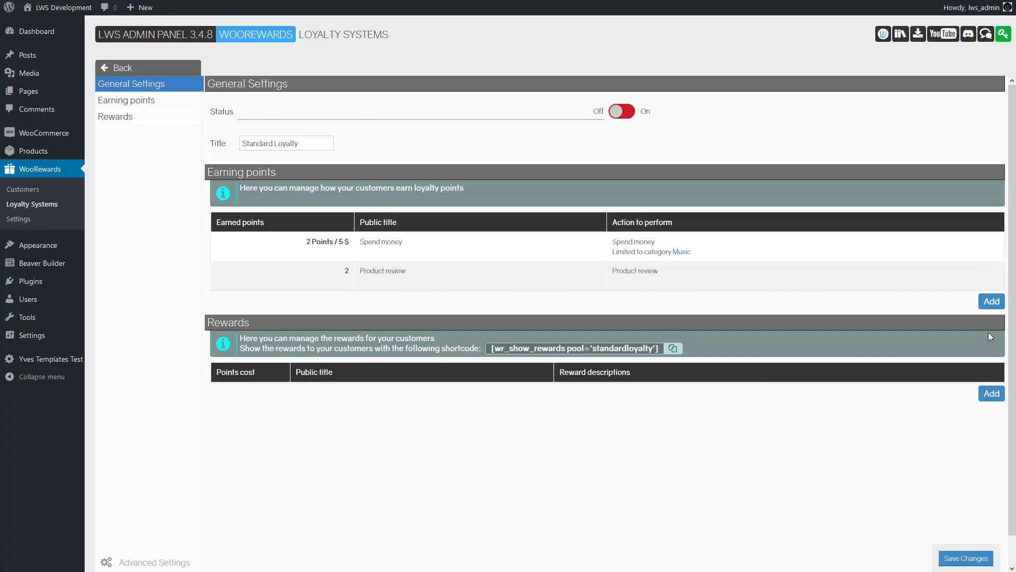
Add and save a Sponsored customer first order earning method worth 20 points.
{"action": "left_click", "coordinate": [992, 302]}
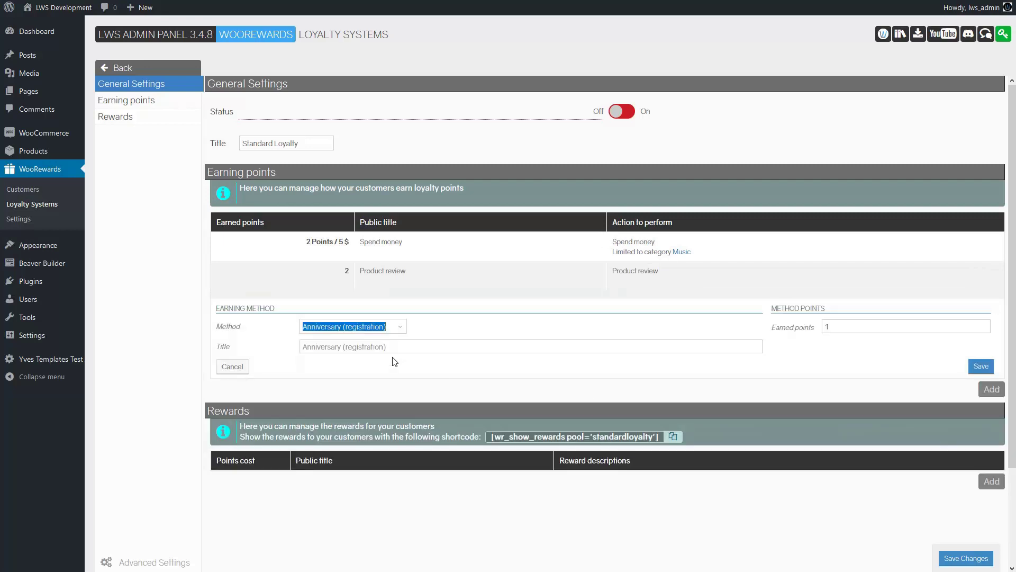
{"action": "left_click", "coordinate": [399, 327]}
{"action": "scroll", "coordinate": [350, 374], "scroll_direction": "down", "scroll_amount": 8}
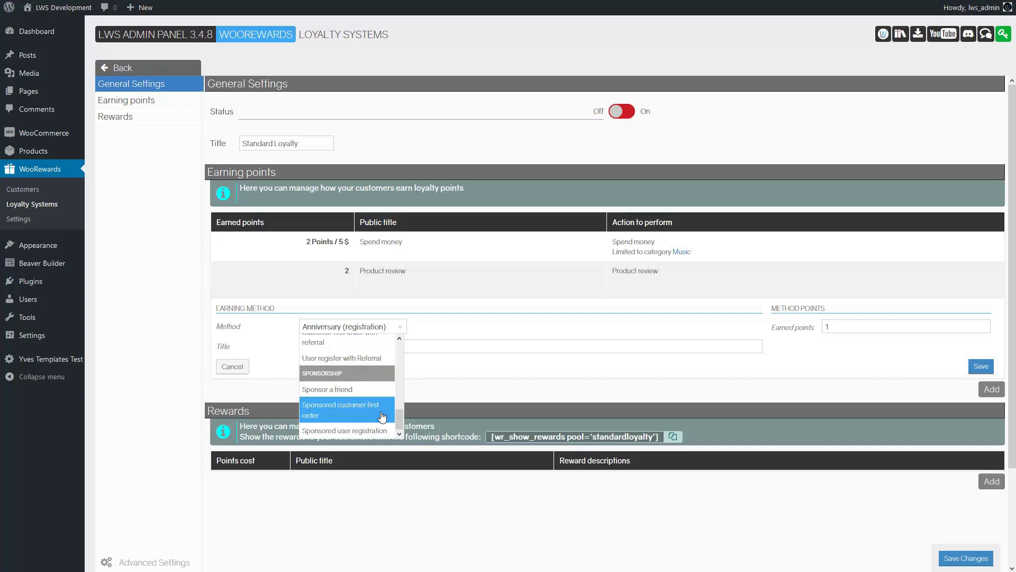
{"action": "left_click", "coordinate": [382, 416]}
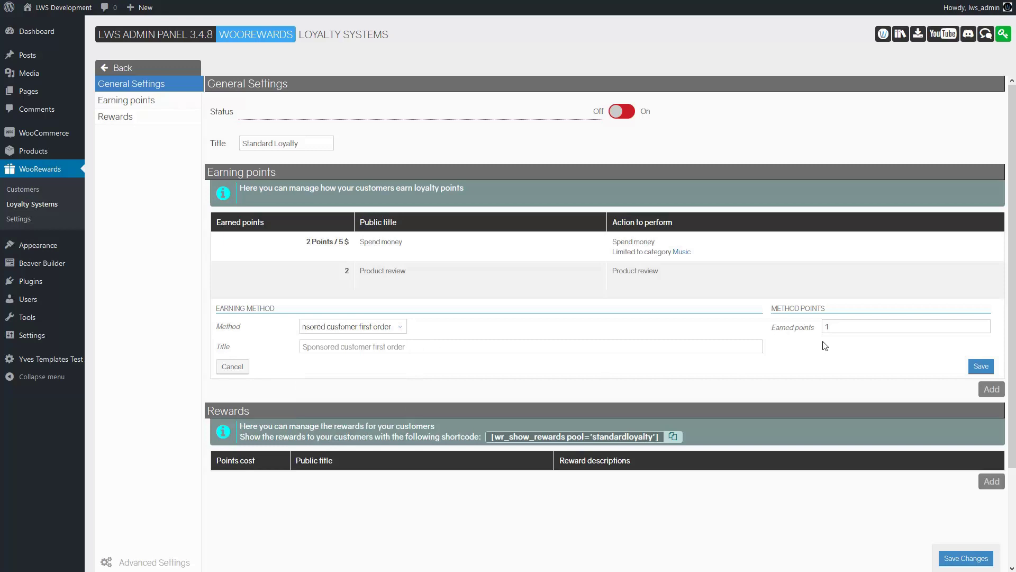
{"action": "left_click_drag", "start_coordinate": [840, 326], "coordinate": [805, 327]}
{"action": "type", "text": "20"}
{"action": "left_click", "coordinate": [805, 349]}
{"action": "left_click", "coordinate": [981, 367]}
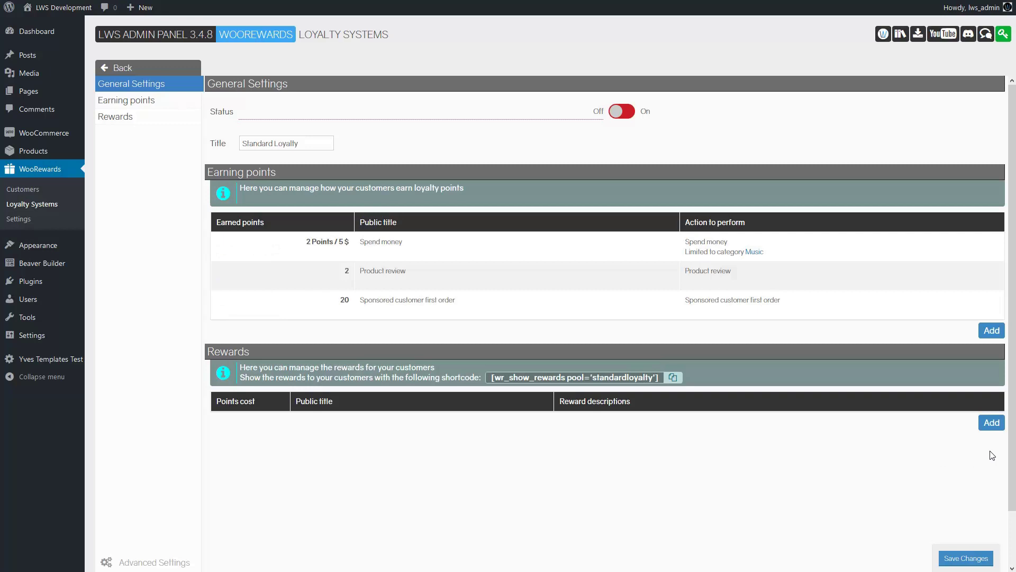
Start a reward titled '10% discount on $100+ orders' costing 20 points.
{"action": "left_click", "coordinate": [992, 422]}
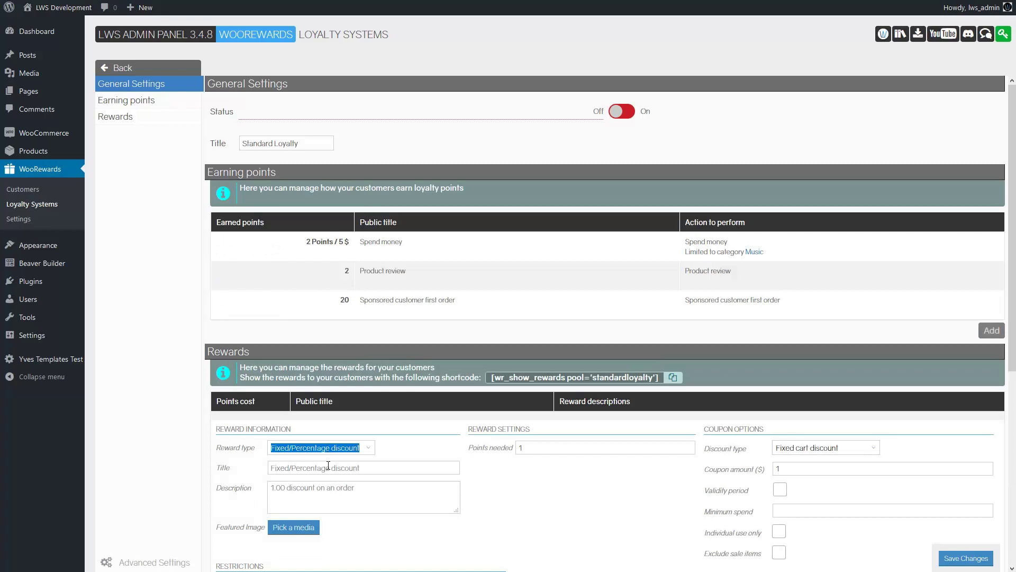
{"action": "left_click", "coordinate": [547, 449]}
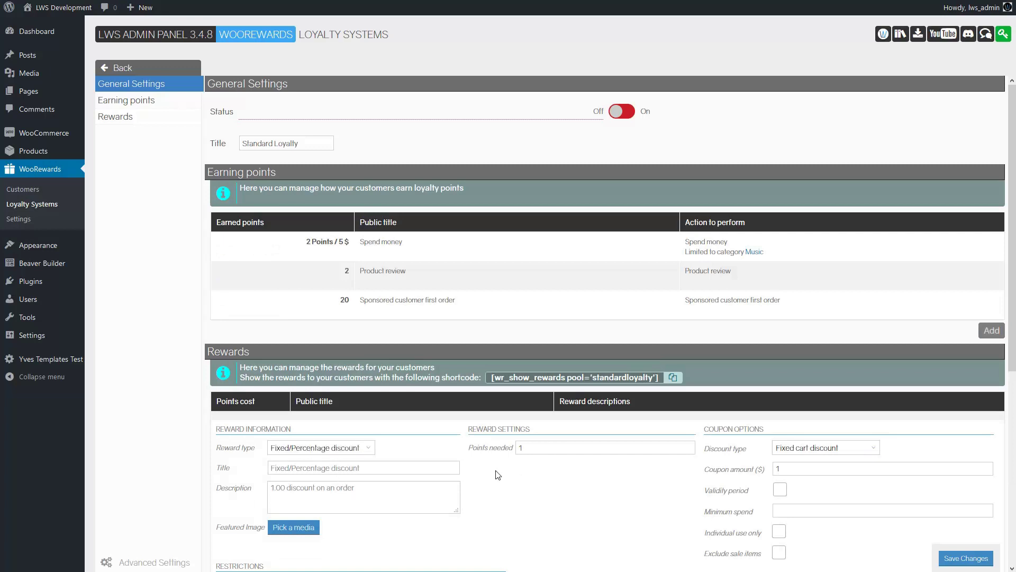
{"action": "left_click", "coordinate": [352, 470]}
{"action": "type", "text": "10"}
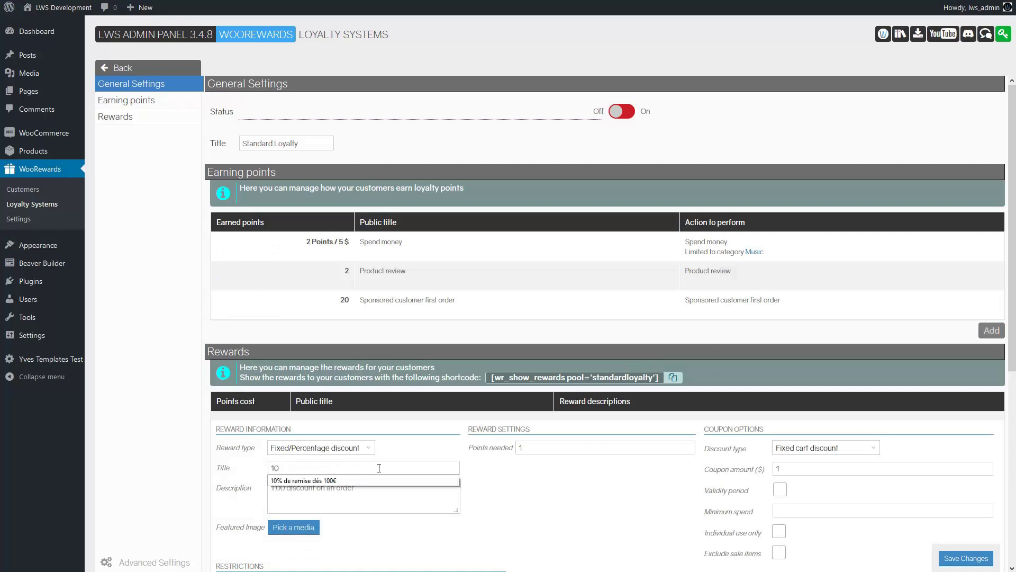
{"action": "type", "text": "%"}
{"action": "type", "text": " discoun"}
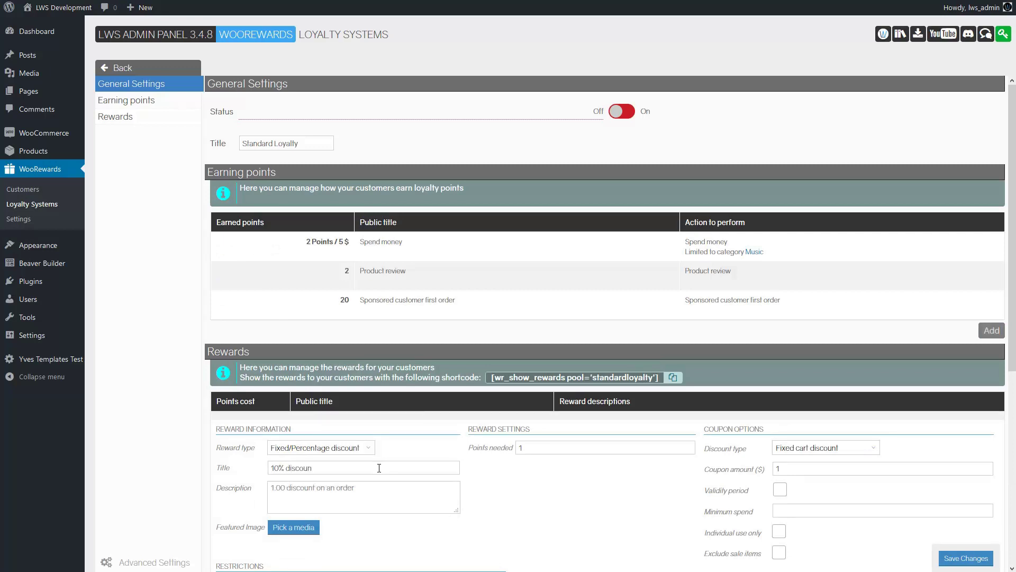
{"action": "type", "text": "t o"}
{"action": "type", "text": "$1"}
{"action": "type", "text": "00+"}
{"action": "type", "text": " orders"}
{"action": "left_click_drag", "start_coordinate": [539, 445], "coordinate": [490, 445]}
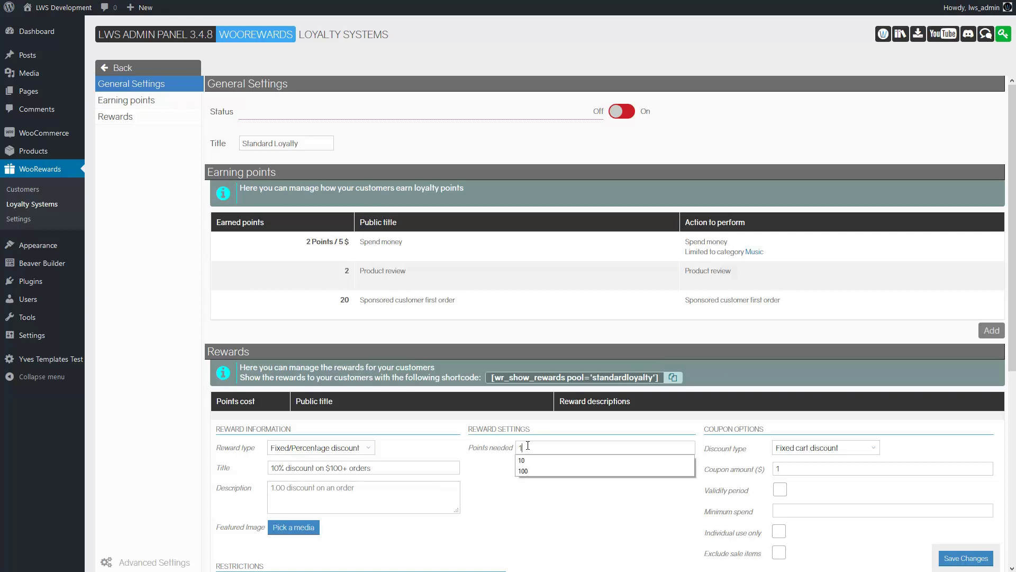
{"action": "type", "text": "20"}
Make it a 10% percentage discount with minimum spend 100 and save it.
{"action": "left_click", "coordinate": [874, 447]}
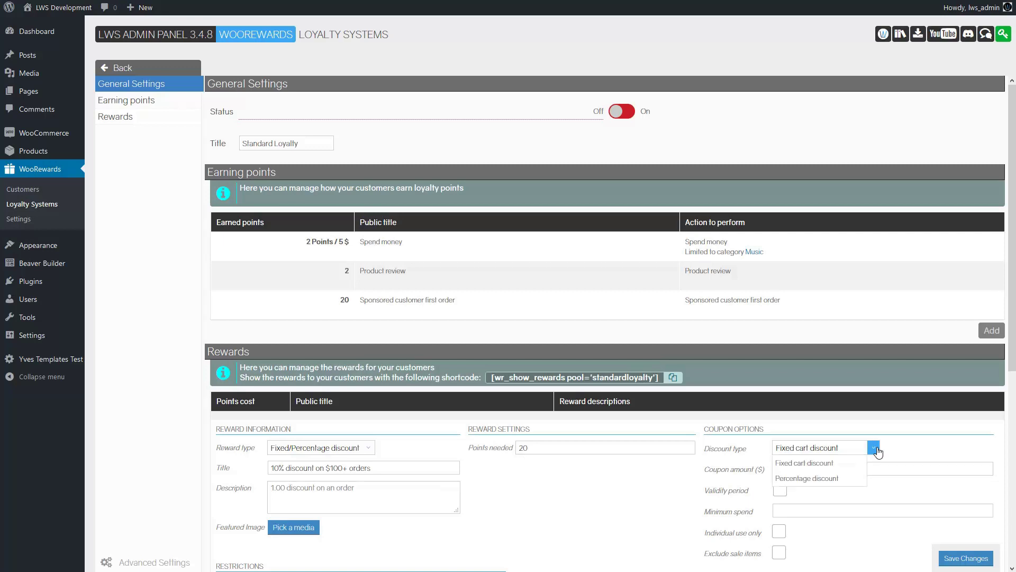
{"action": "left_click", "coordinate": [806, 478]}
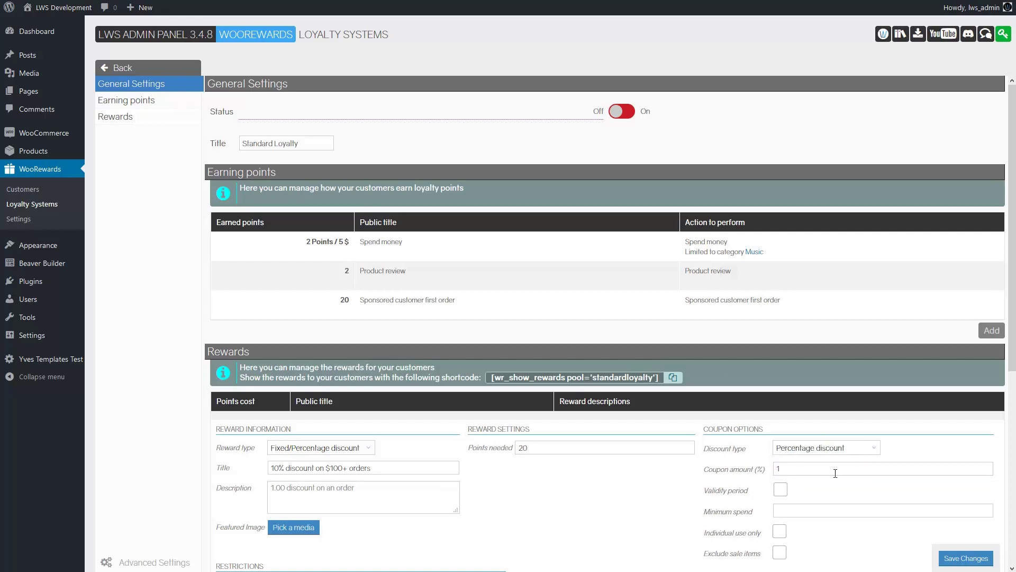
{"action": "type", "text": "0"}
{"action": "left_click", "coordinate": [826, 510]}
{"action": "type", "text": "100"}
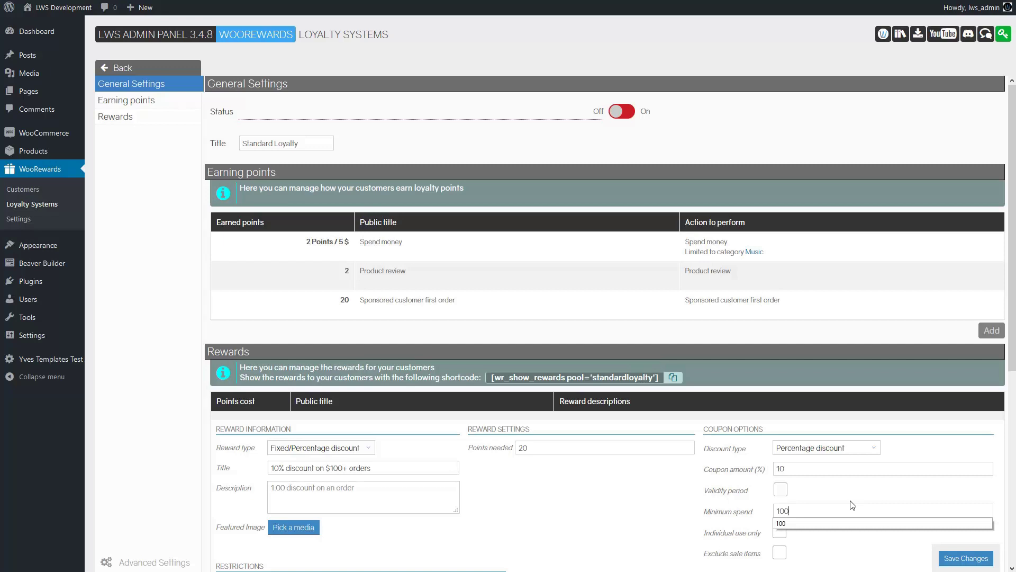
{"action": "scroll", "coordinate": [862, 493], "scroll_direction": "down", "scroll_amount": 5}
{"action": "scroll", "coordinate": [861, 493], "scroll_direction": "down", "scroll_amount": 5}
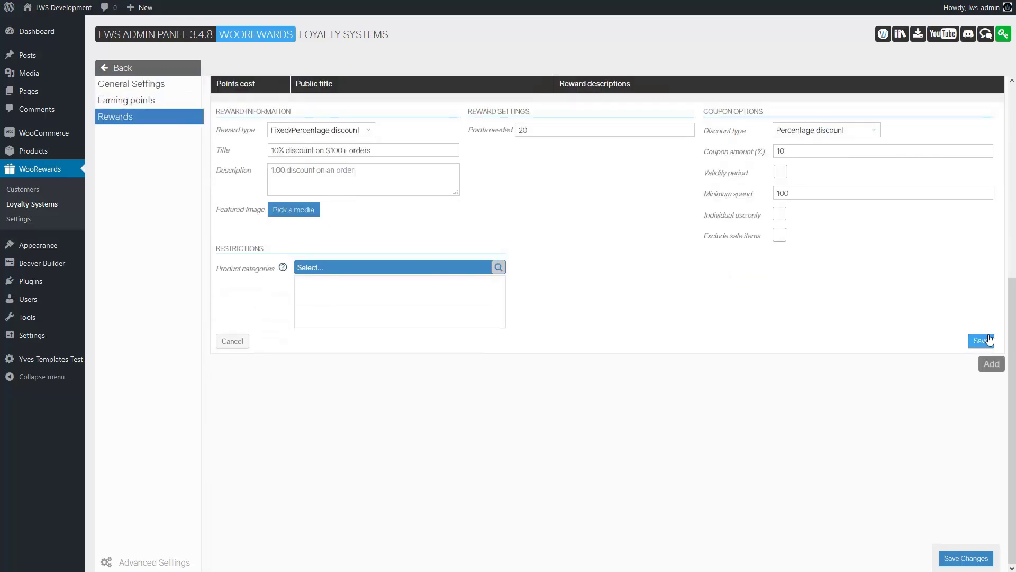
{"action": "left_click", "coordinate": [983, 341]}
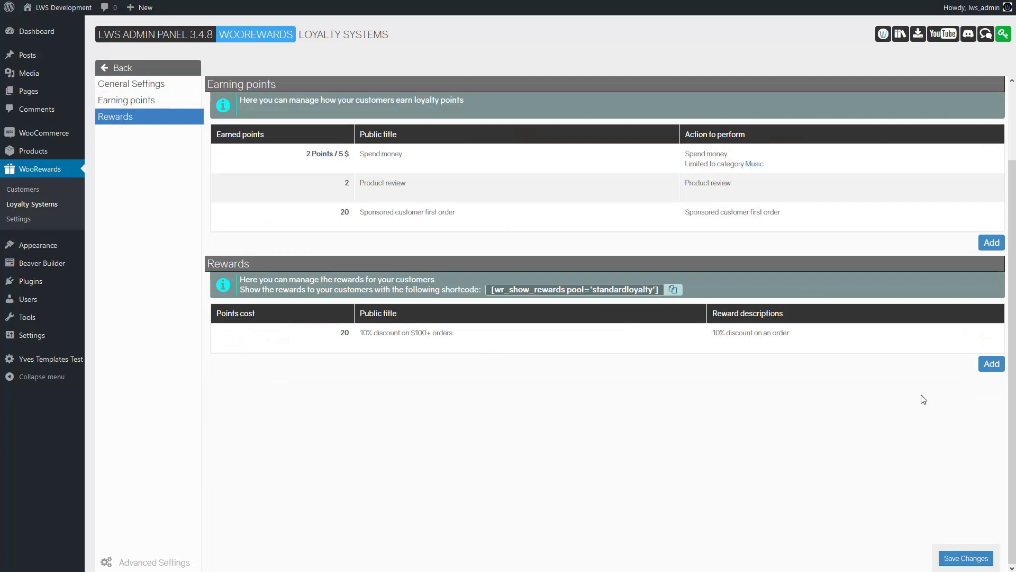
Add and save a '$5 reduction' reward costing 20 points with a coupon amount of 5.
{"action": "left_click", "coordinate": [991, 364]}
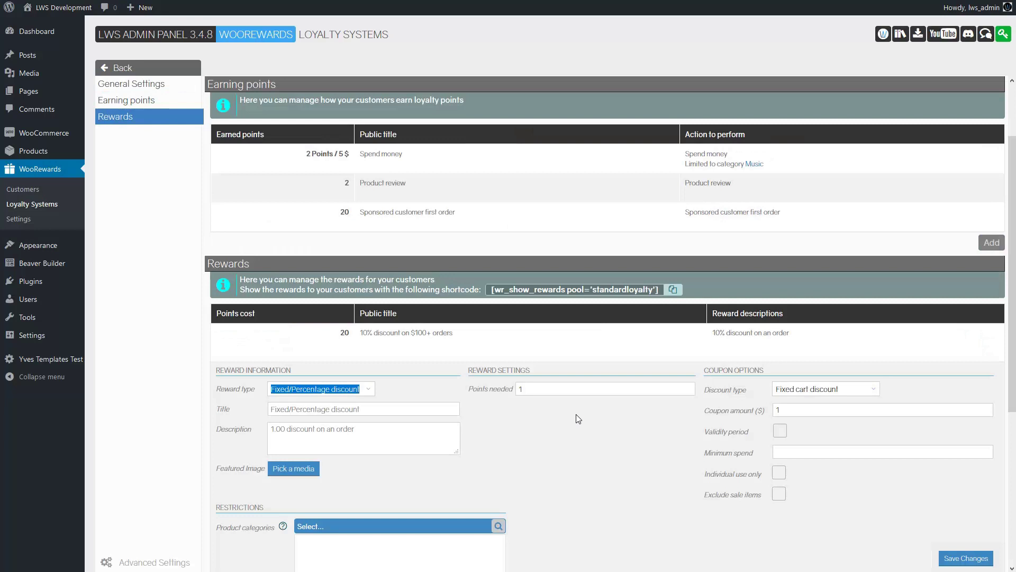
{"action": "scroll", "coordinate": [576, 414], "scroll_direction": "down", "scroll_amount": 3}
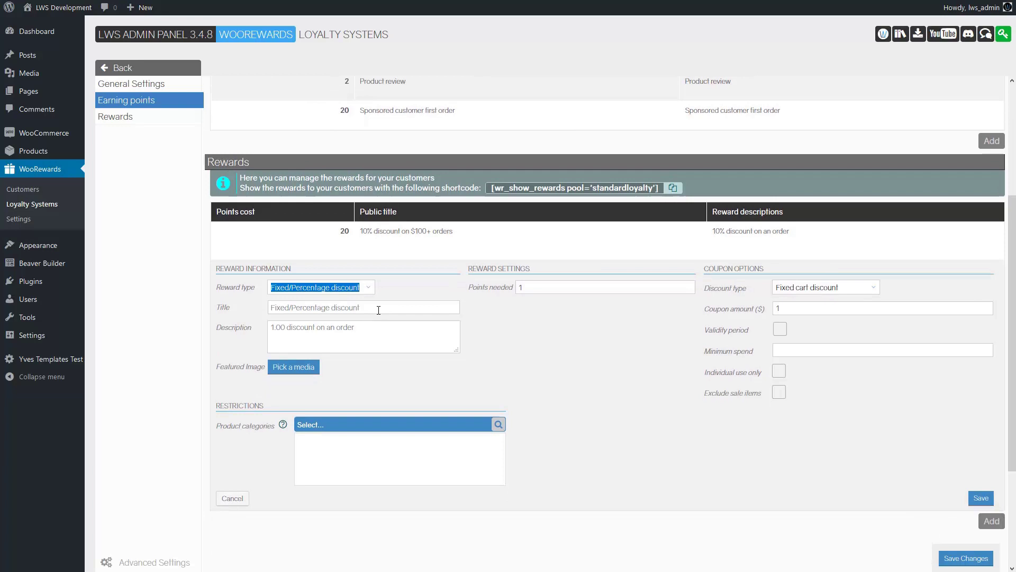
{"action": "left_click", "coordinate": [379, 309]}
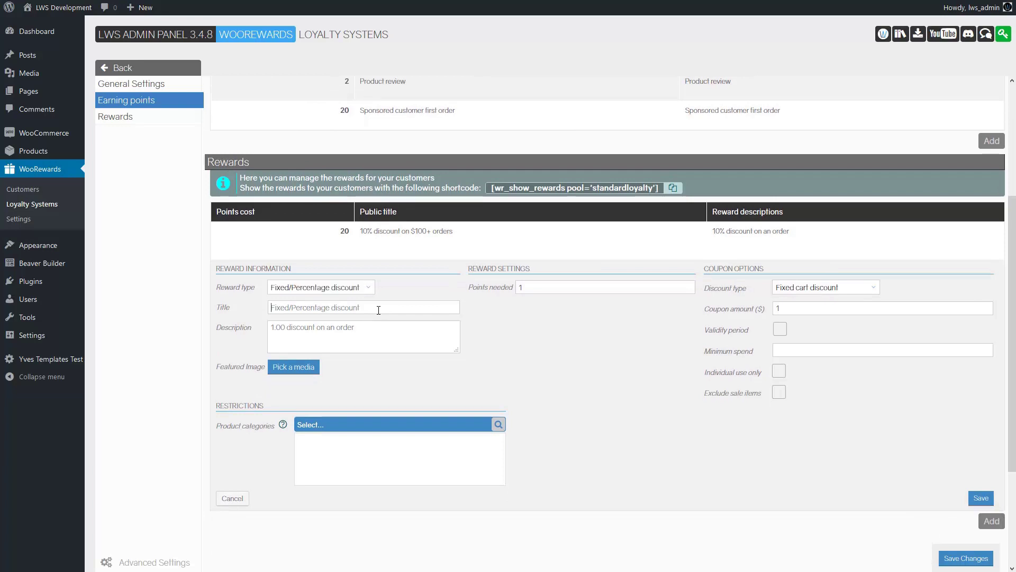
{"action": "type", "text": "$5 reduc"}
{"action": "type", "text": "tion"}
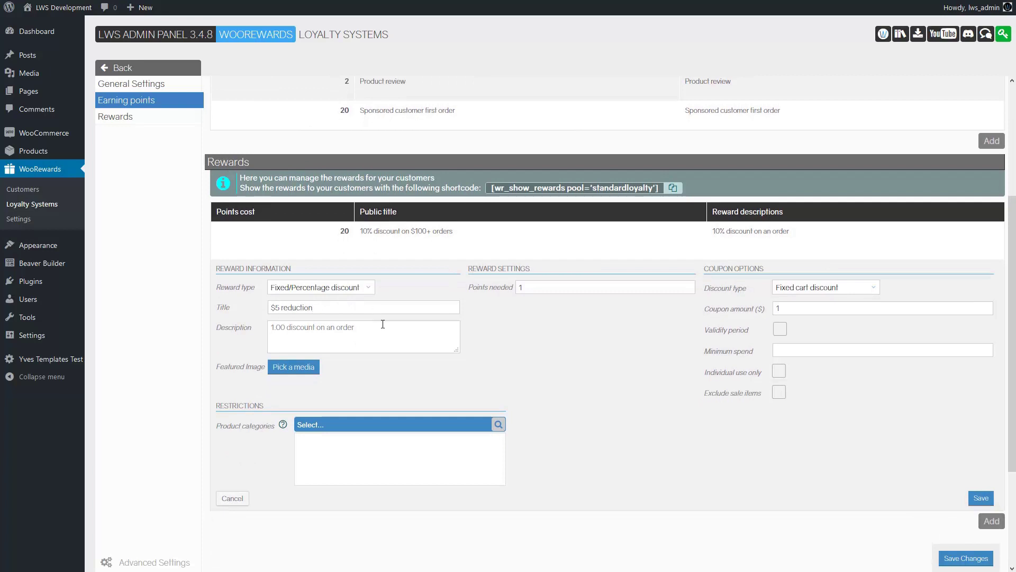
{"action": "left_click", "coordinate": [580, 287]}
{"action": "type", "text": "2"}
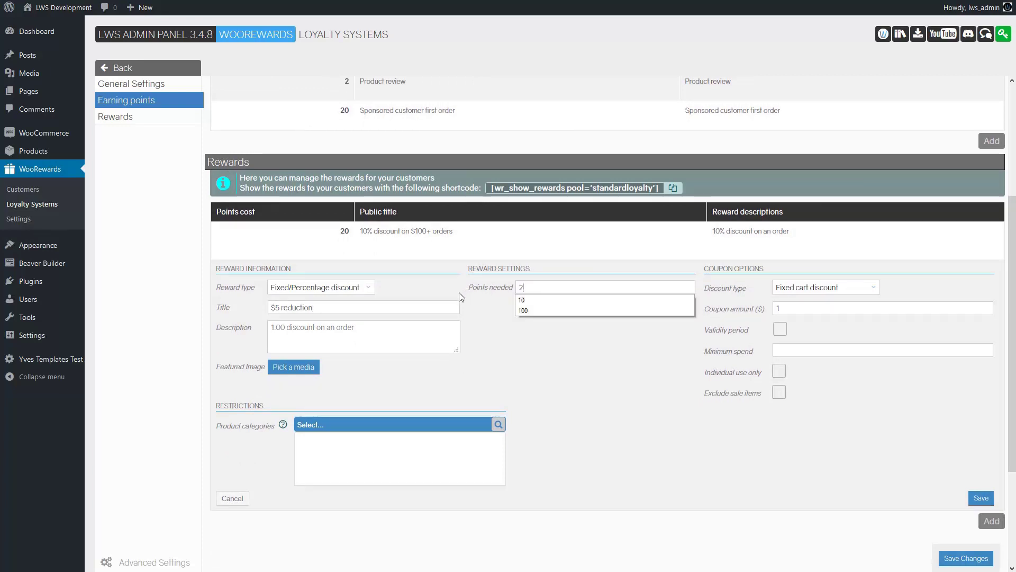
{"action": "type", "text": "0"}
{"action": "left_click", "coordinate": [621, 363]}
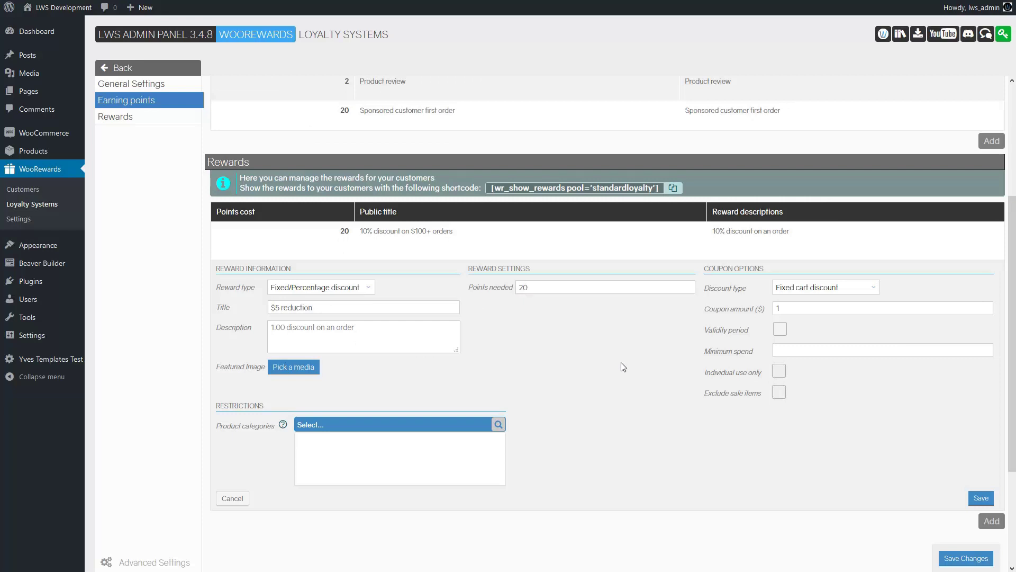
{"action": "left_click_drag", "start_coordinate": [794, 309], "coordinate": [751, 300]}
{"action": "left_click", "coordinate": [683, 342]}
{"action": "left_click", "coordinate": [983, 500]}
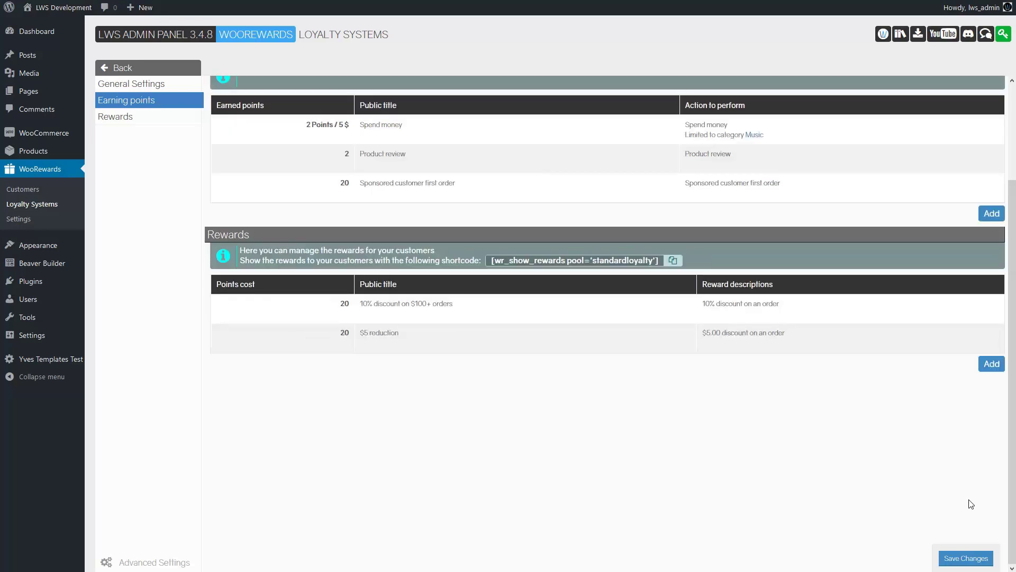
Add and save a Free product reward costing 50 points offering the Album.
{"action": "left_click", "coordinate": [992, 364]}
{"action": "scroll", "coordinate": [387, 331], "scroll_direction": "down", "scroll_amount": 3}
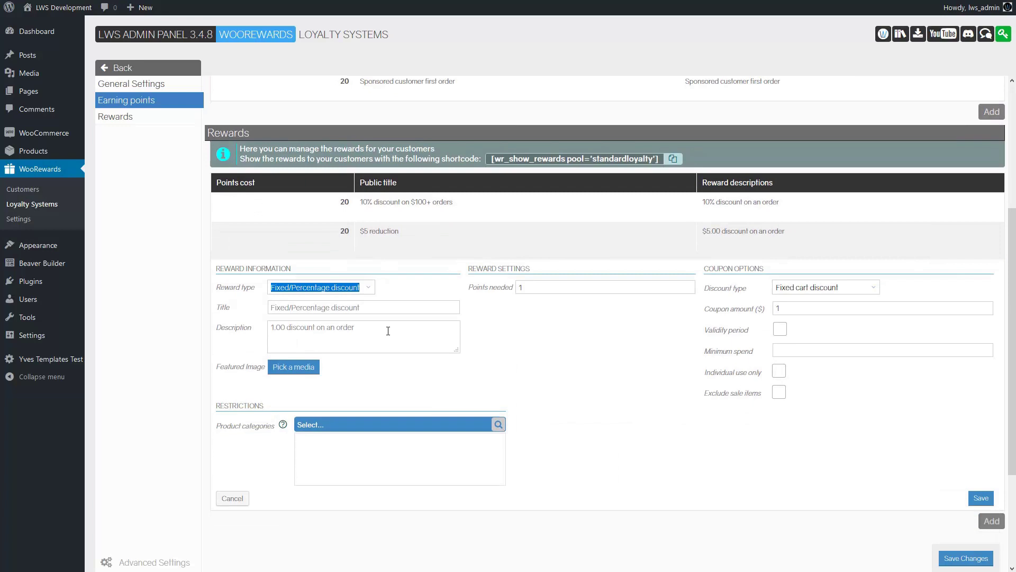
{"action": "left_click", "coordinate": [367, 288]}
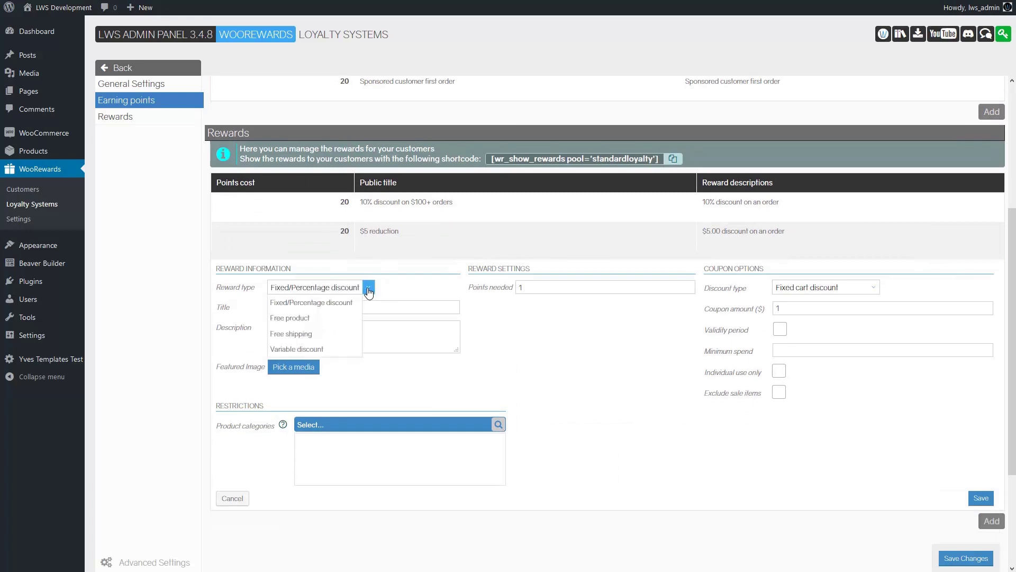
{"action": "left_click", "coordinate": [301, 319]}
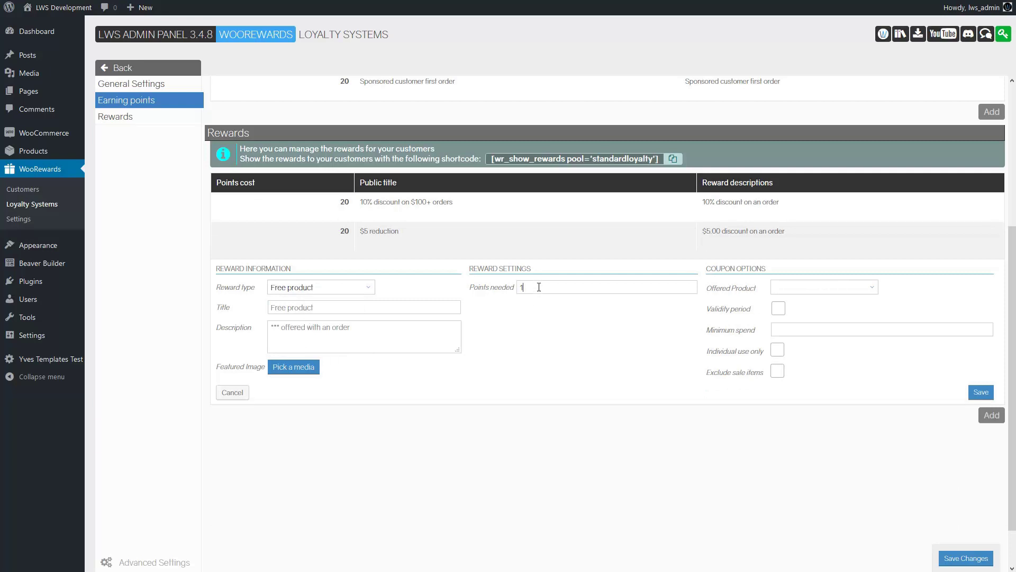
{"action": "left_click_drag", "start_coordinate": [539, 288], "coordinate": [519, 289]}
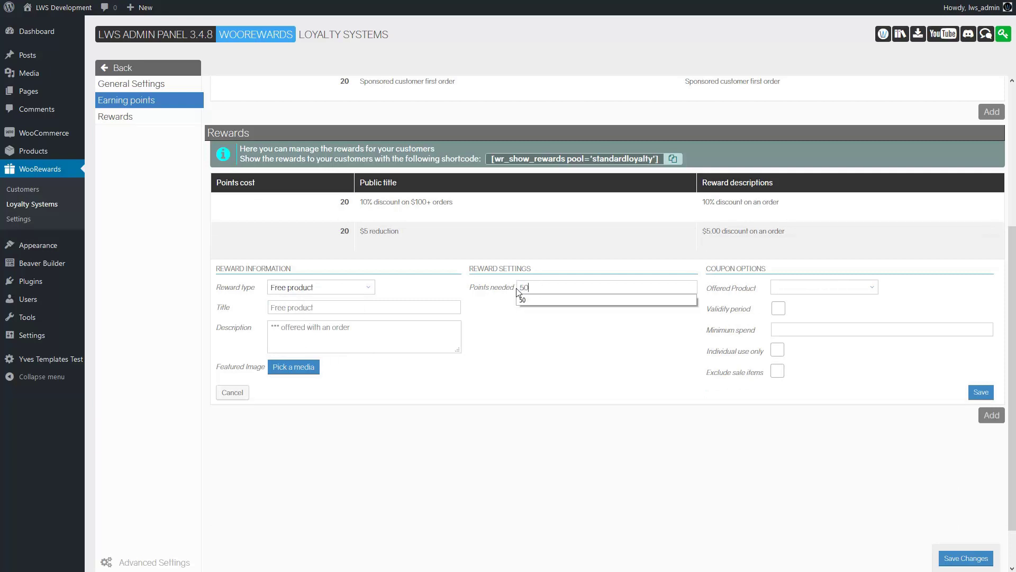
{"action": "type", "text": "50"}
{"action": "left_click", "coordinate": [544, 344]}
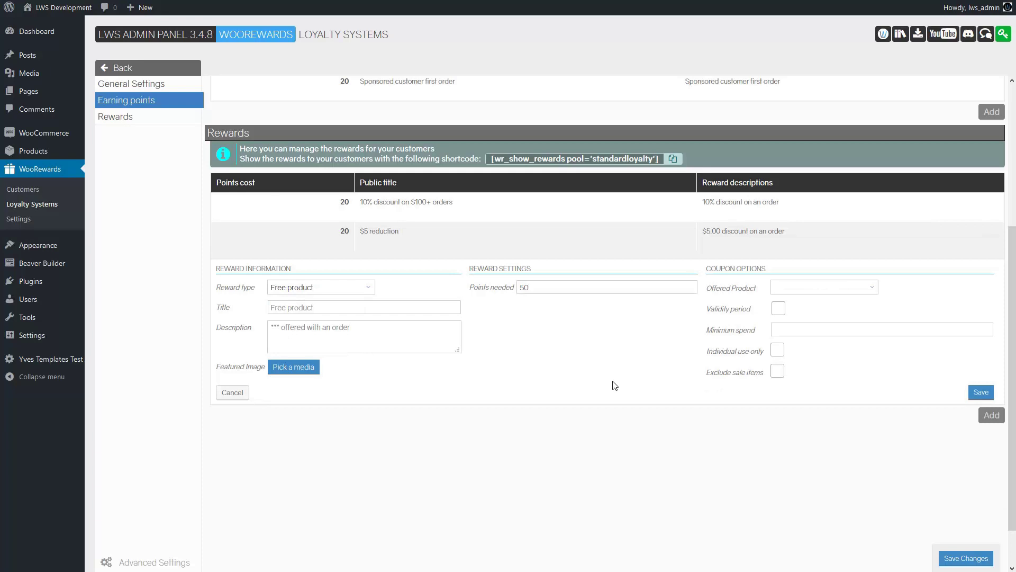
{"action": "left_click", "coordinate": [874, 288]}
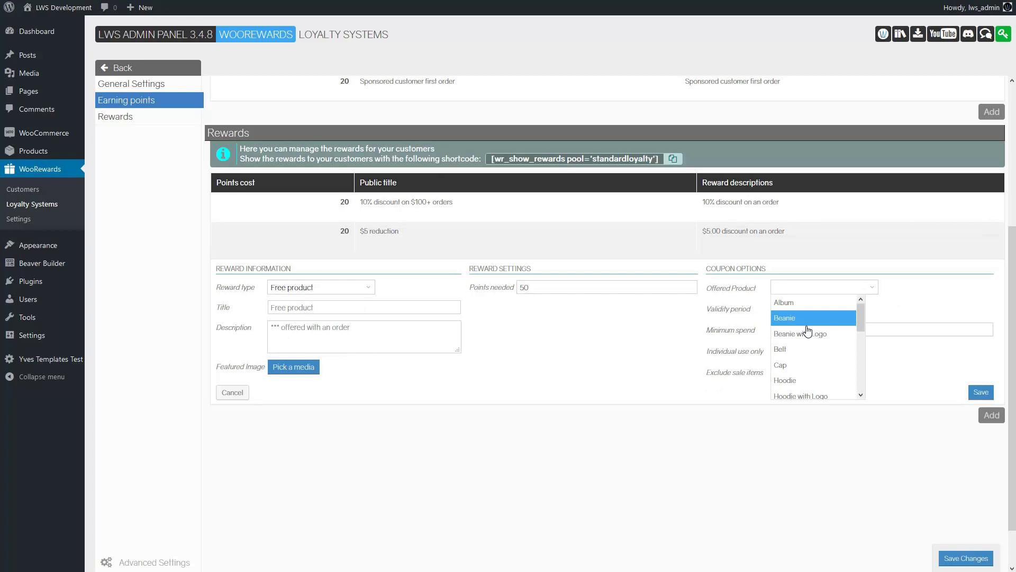
{"action": "scroll", "coordinate": [851, 348], "scroll_direction": "down", "scroll_amount": 3}
{"action": "scroll", "coordinate": [826, 342], "scroll_direction": "up", "scroll_amount": 5}
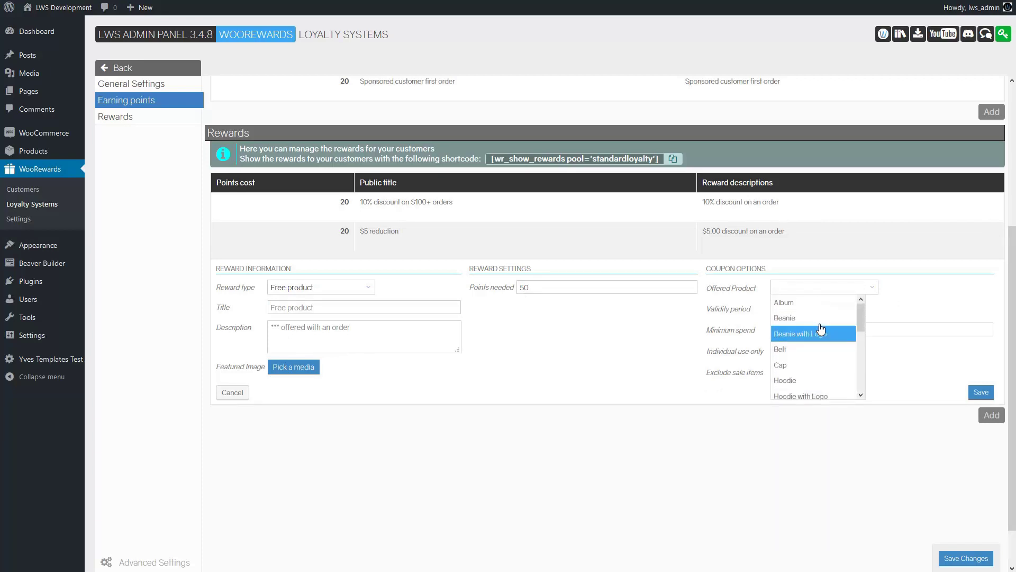
{"action": "left_click", "coordinate": [804, 303]}
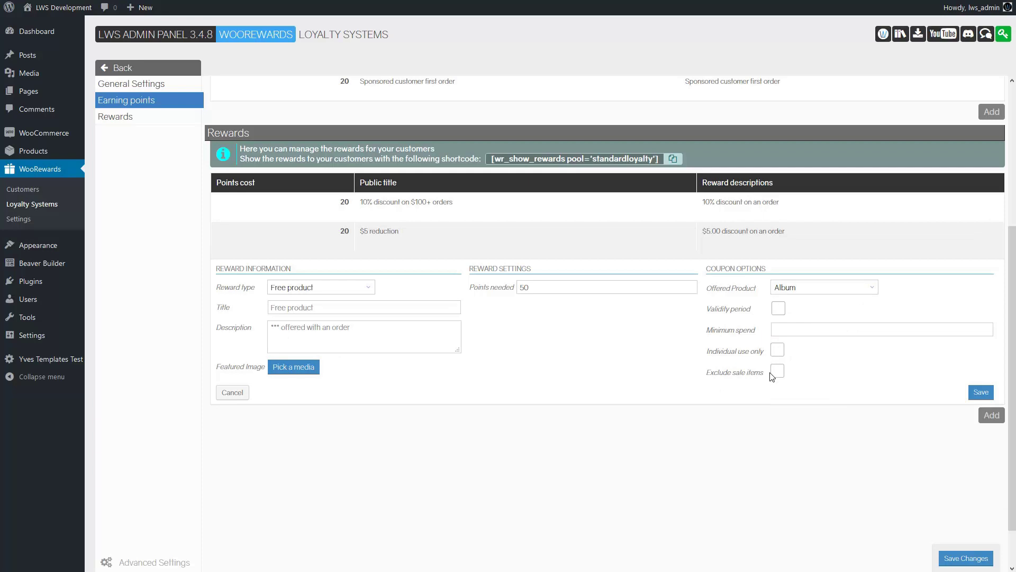
{"action": "left_click", "coordinate": [983, 395]}
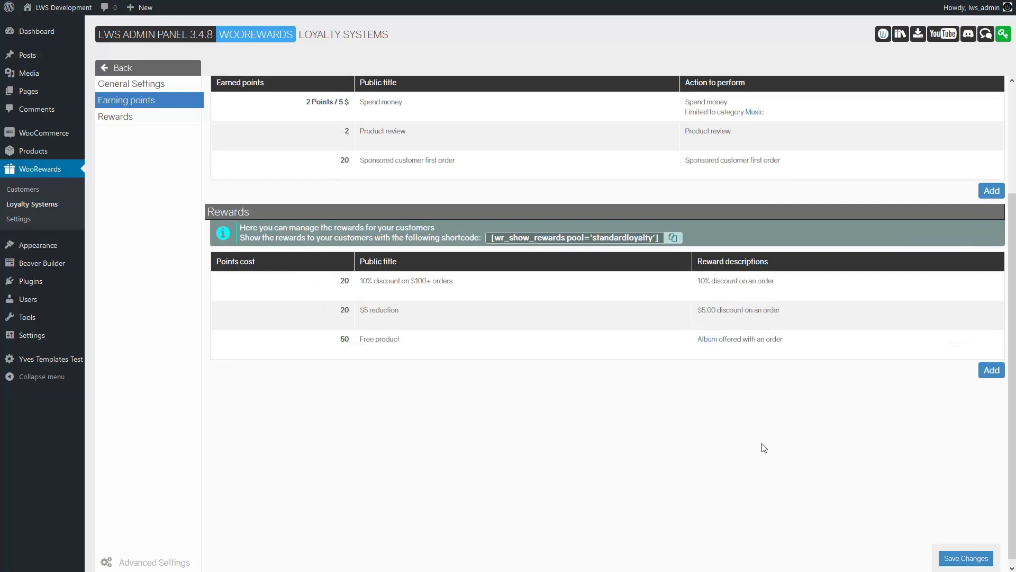
{"action": "scroll", "coordinate": [762, 449], "scroll_direction": "up", "scroll_amount": 4}
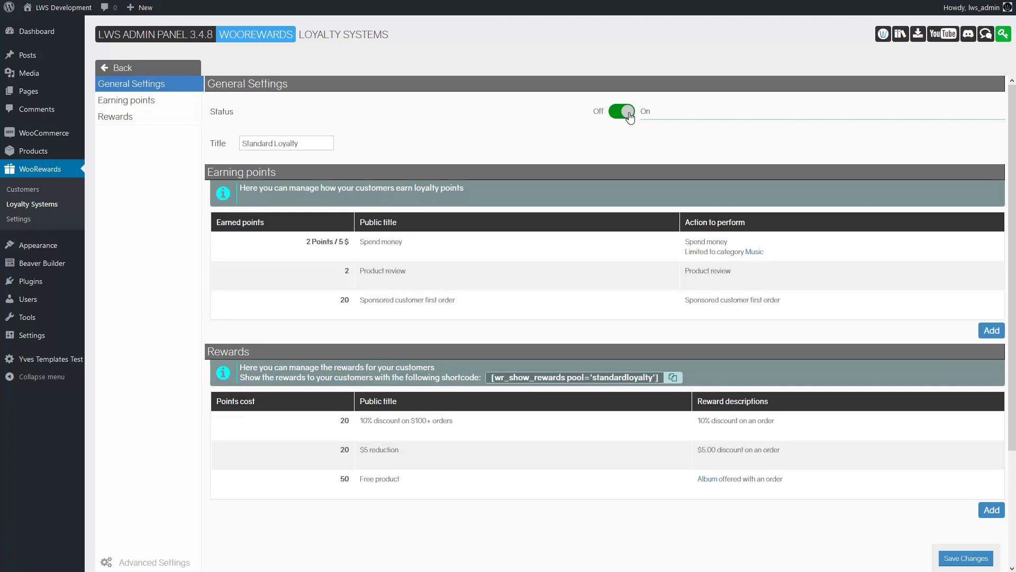
Save the Standard Loyalty settings with its Status switched On.
{"action": "left_click", "coordinate": [965, 558]}
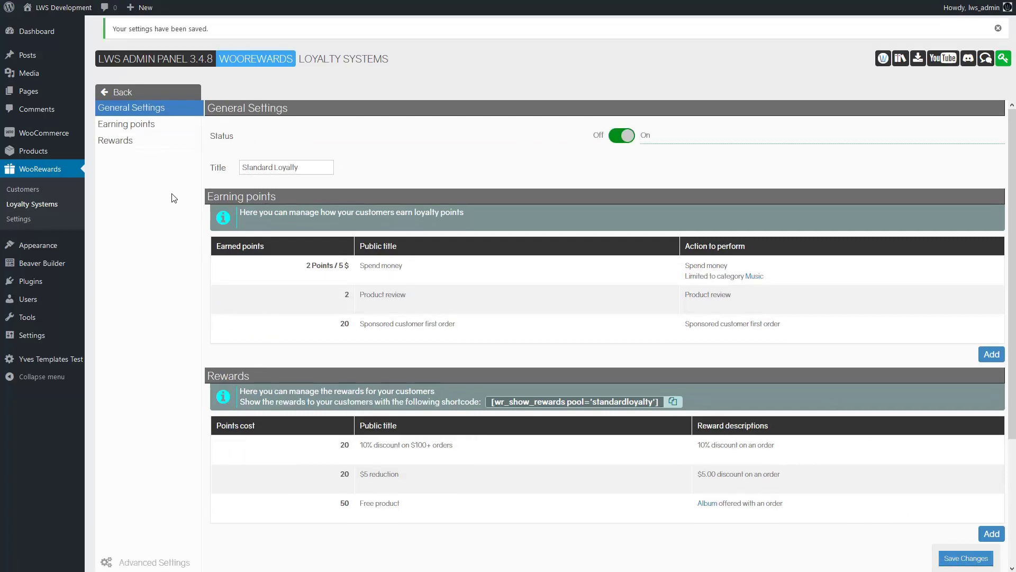
Return to the Loyalty Systems list showing Standard Loyalty ON with 3 earning methods and 3 rewards.
{"action": "left_click", "coordinate": [123, 93]}
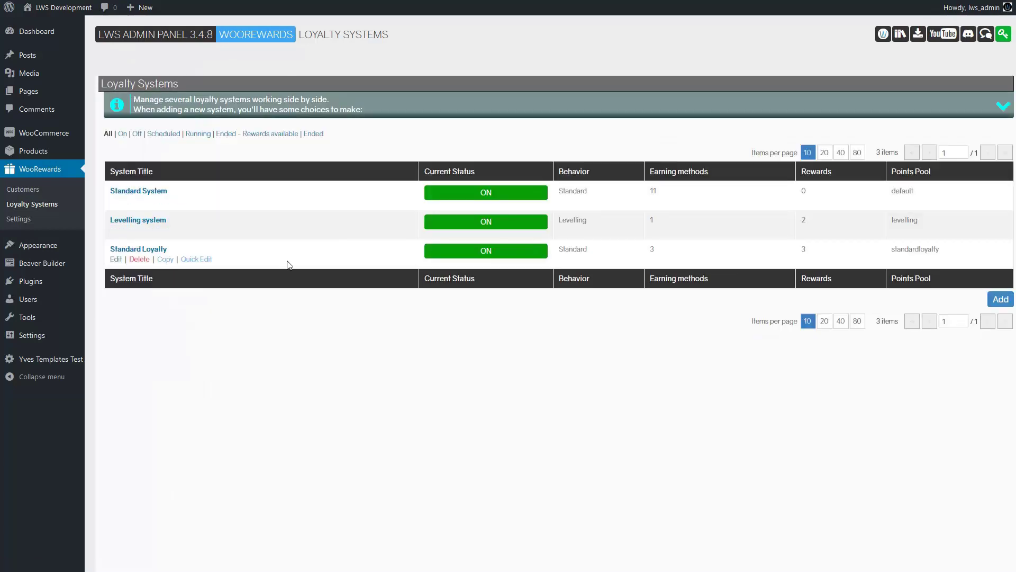